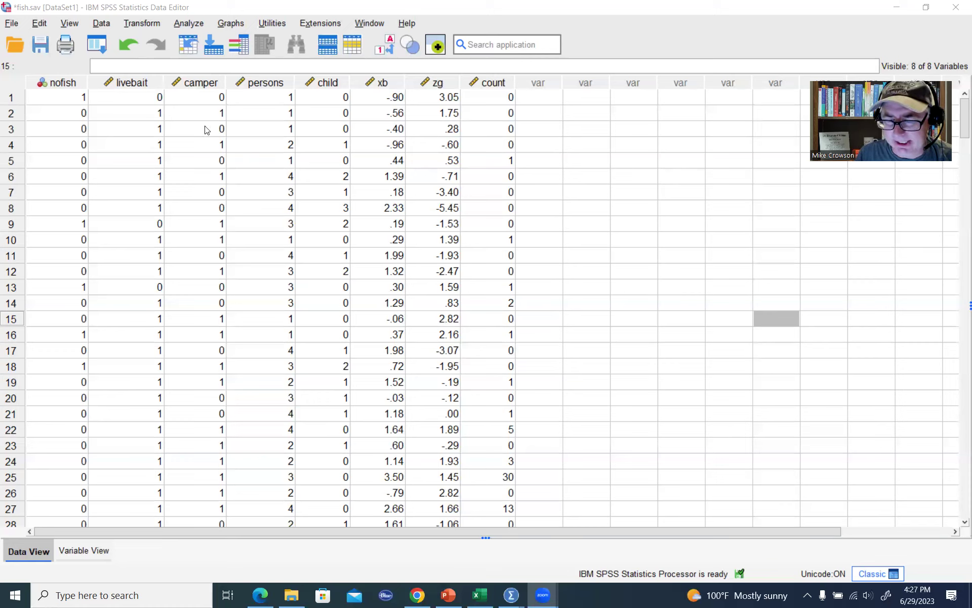
- Open the Extensions menu in the Data Editor with fish.sav loaded
click(322, 24)
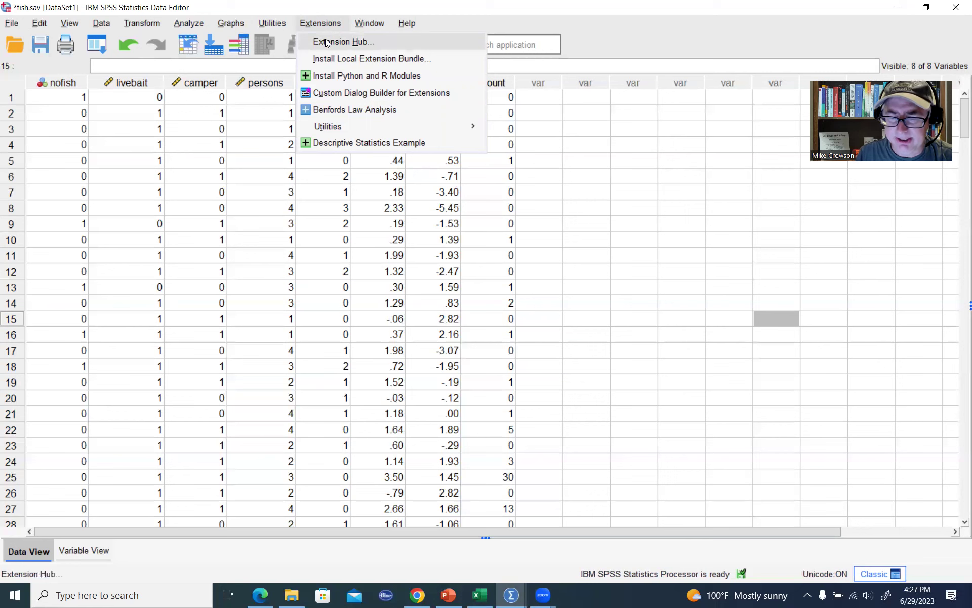
- Open the Extension Hub, review the Installed and Settings tabs, and list only not-installed extensions
click(327, 42)
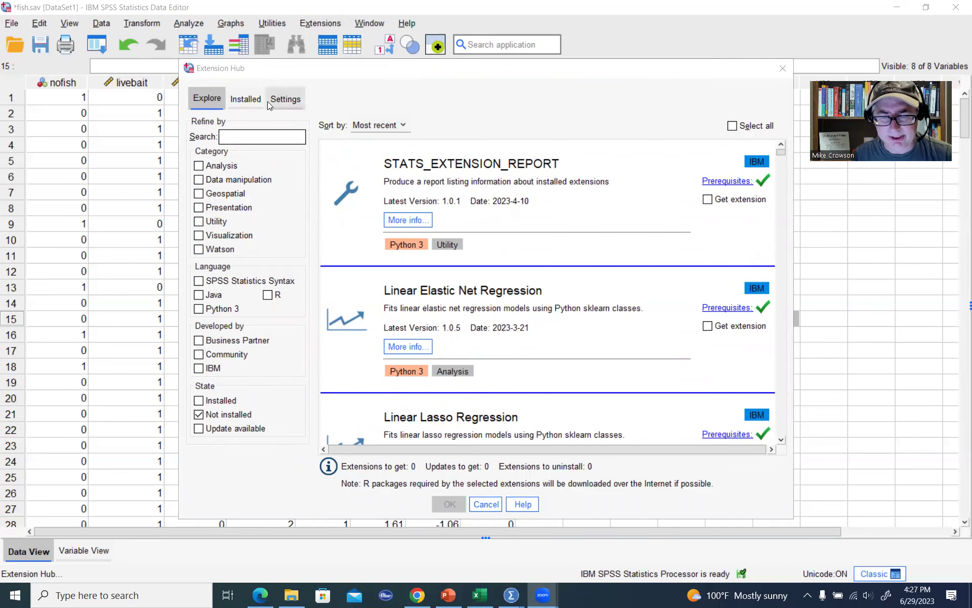
click(243, 98)
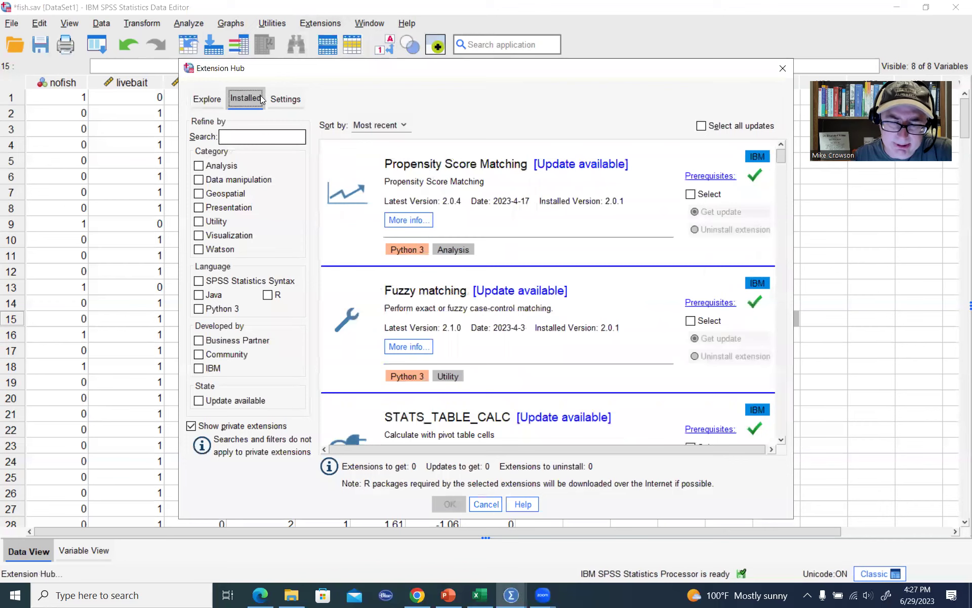
click(283, 99)
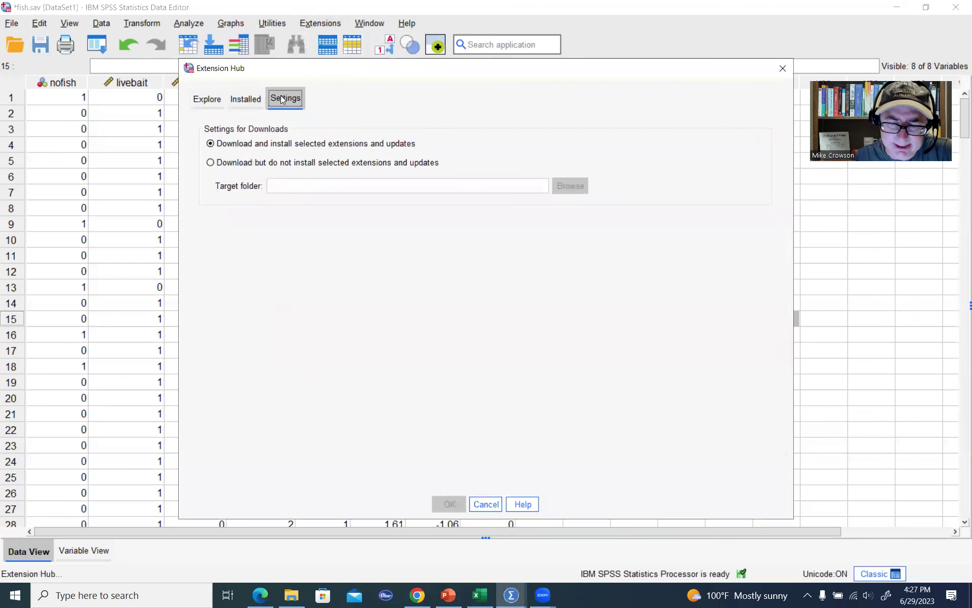
click(208, 99)
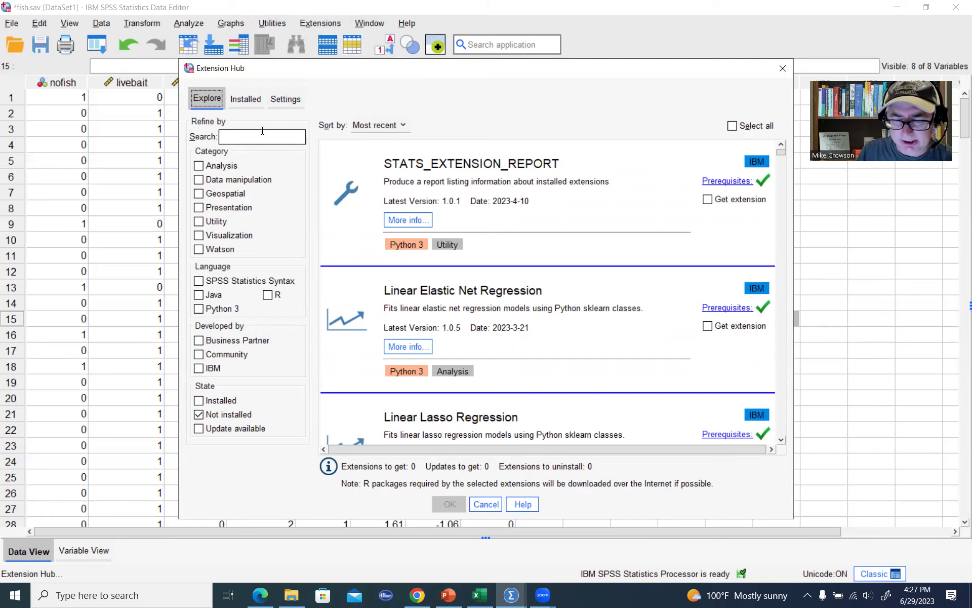
click(198, 414)
click(199, 415)
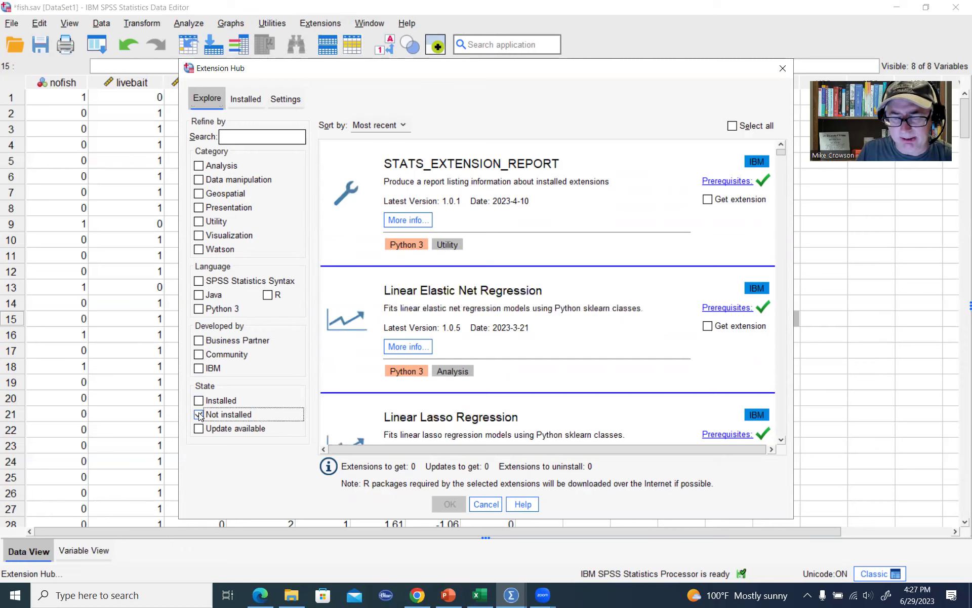
- Search 'zero', review Zero-Inflated Count Models details (pscl package, version 18), and check its prerequisites
click(264, 140)
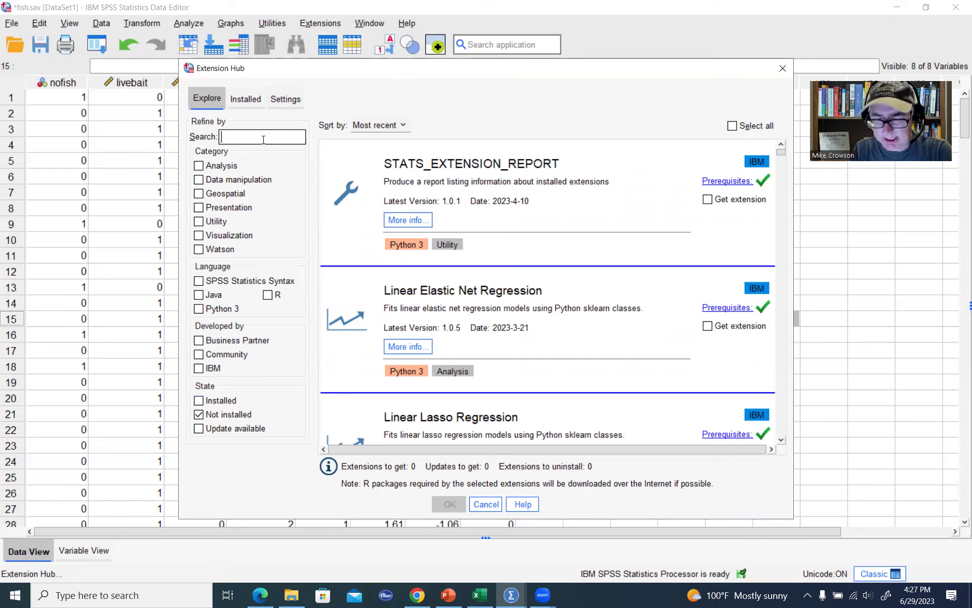
text(ze)
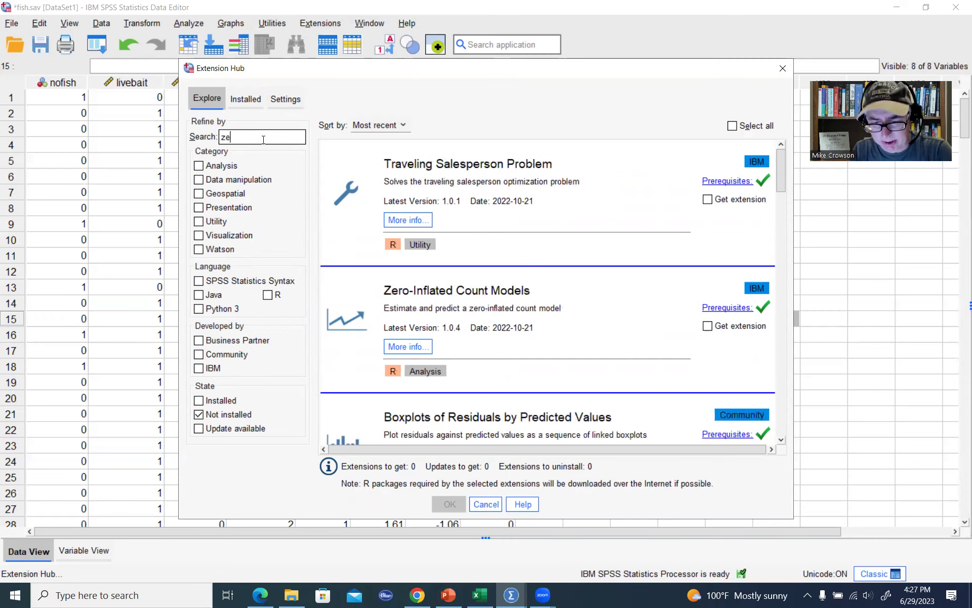
text(ro)
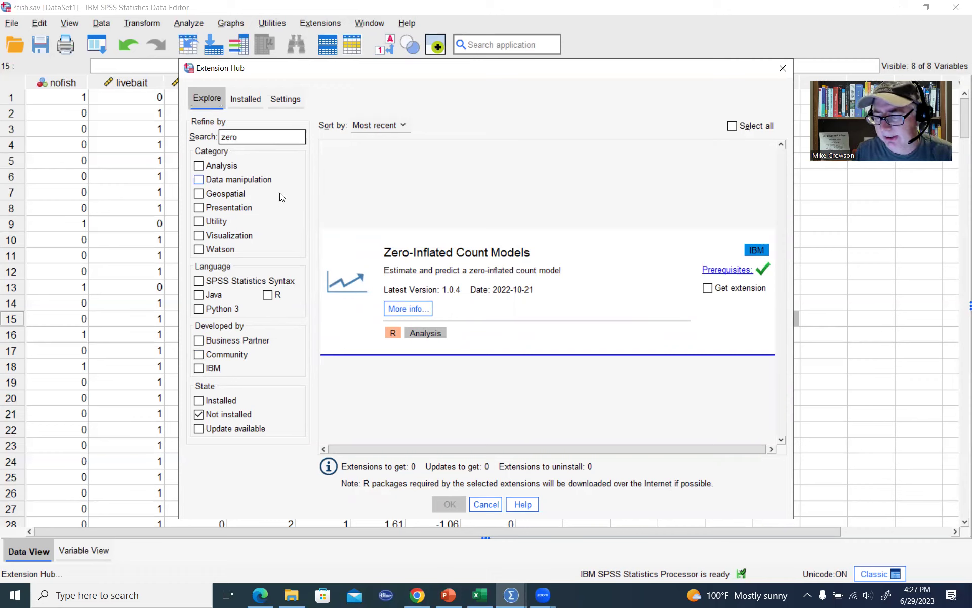
click(415, 312)
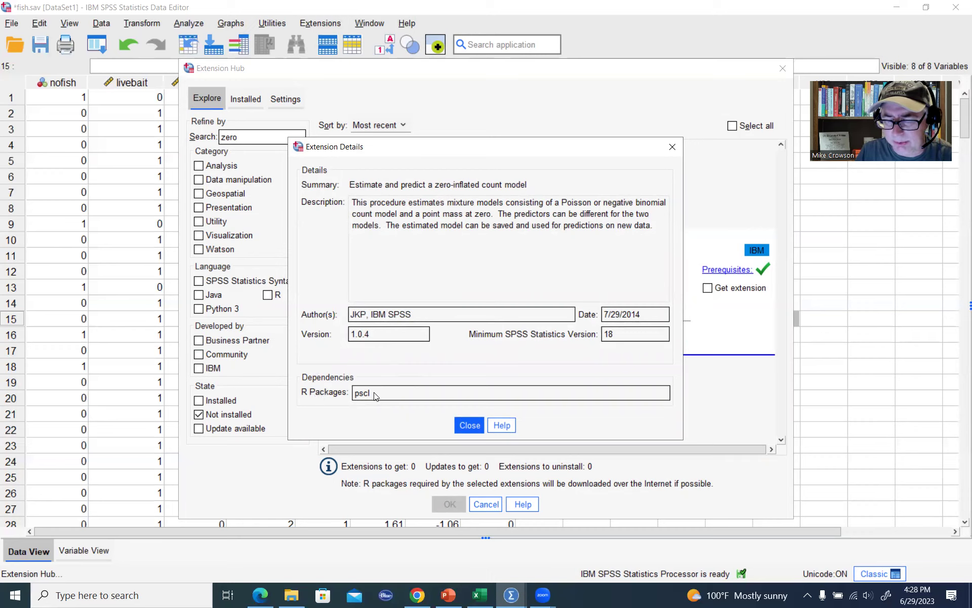
drag(377, 394, 353, 397)
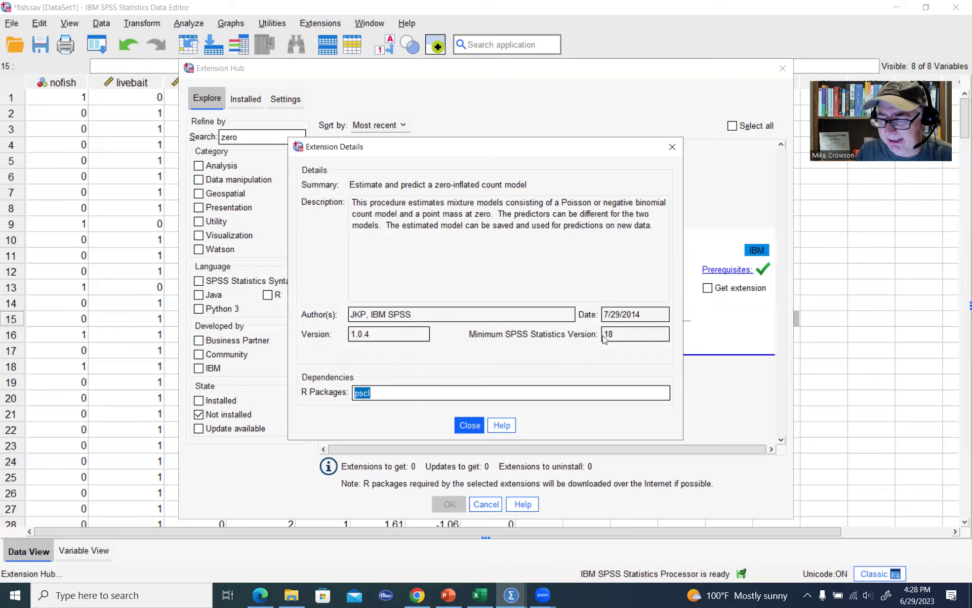
double_click(622, 338)
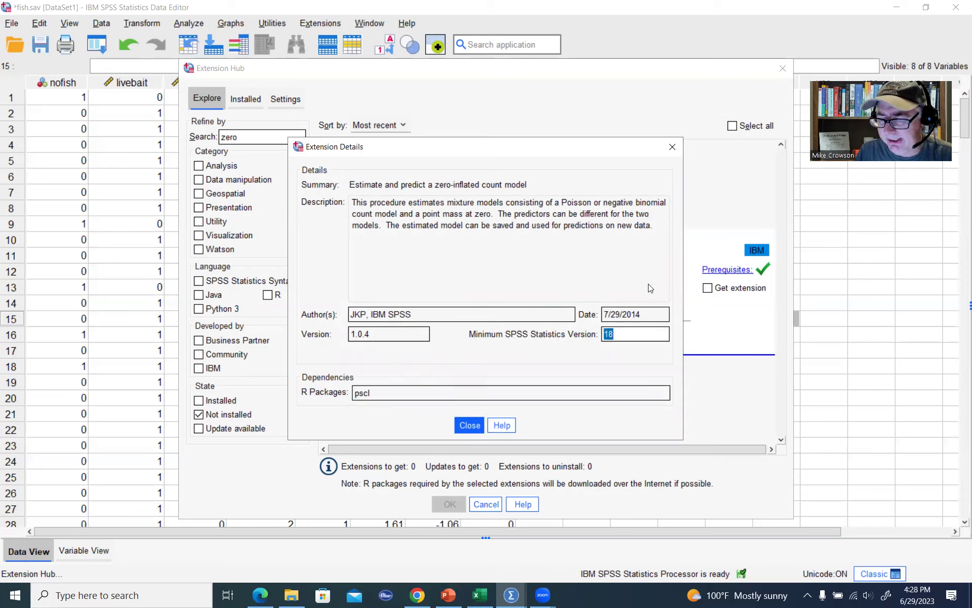
click(672, 147)
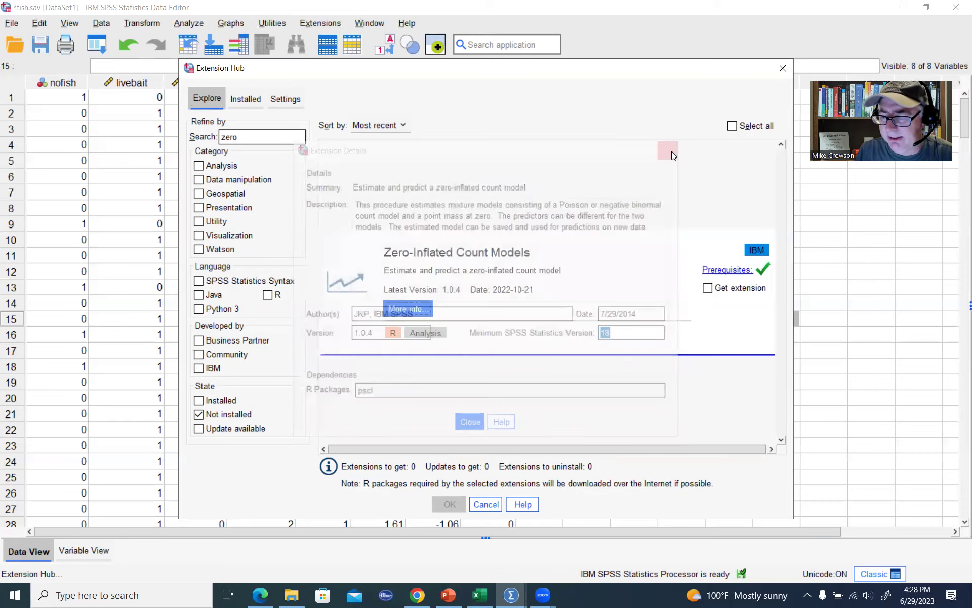
click(725, 274)
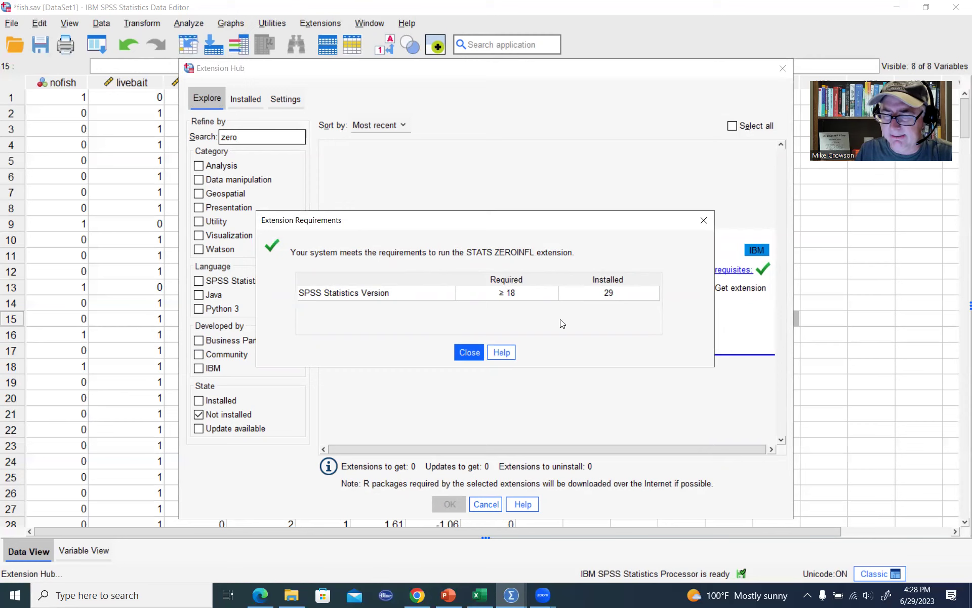
- Mark Zero-Inflated Count Models for download, accept its license terms, and install it
click(470, 352)
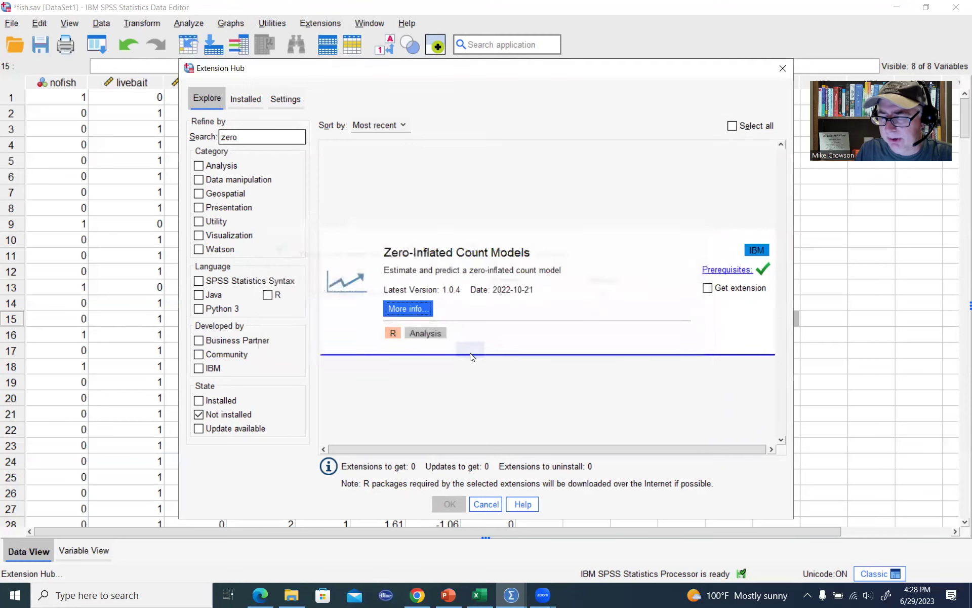
click(707, 288)
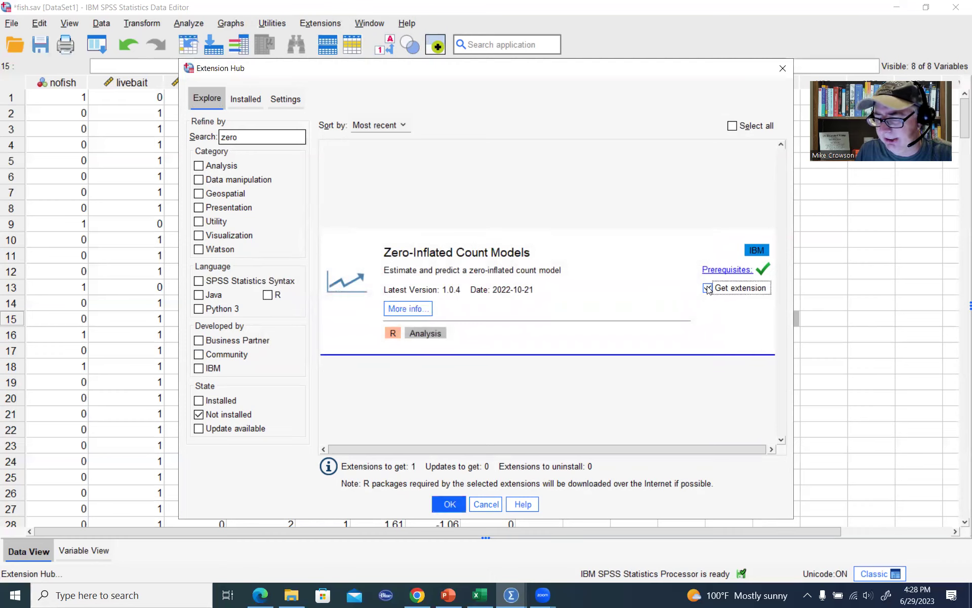
click(448, 502)
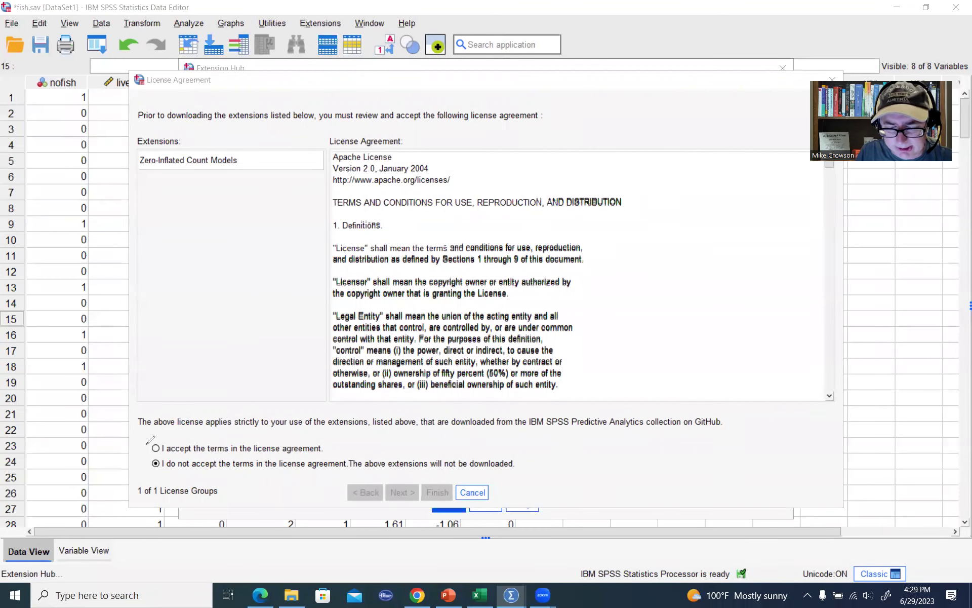
mouse_move(148, 439)
mouse_down()
mouse_move(163, 444)
mouse_move(148, 434)
mouse_up()
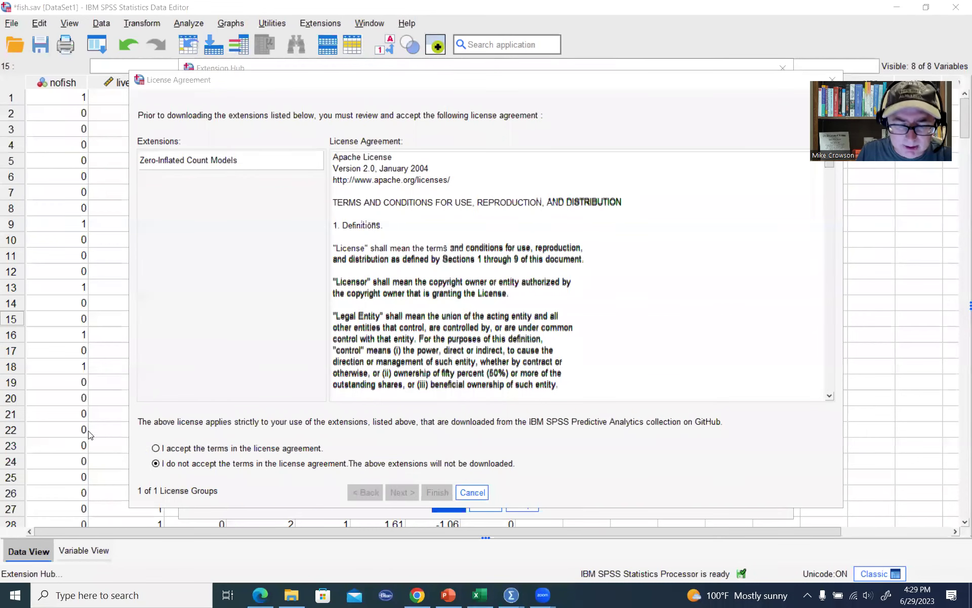
click(155, 449)
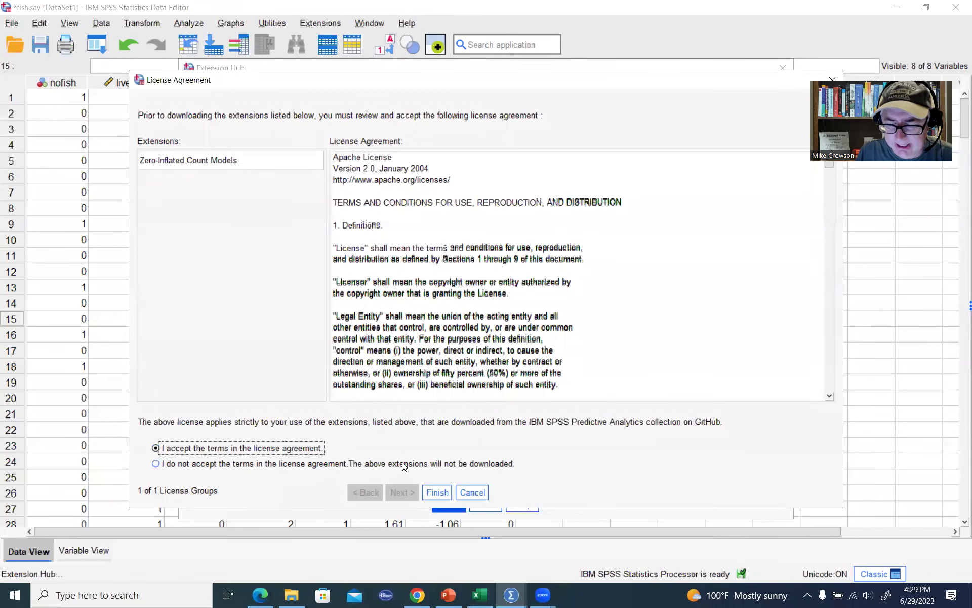
click(438, 492)
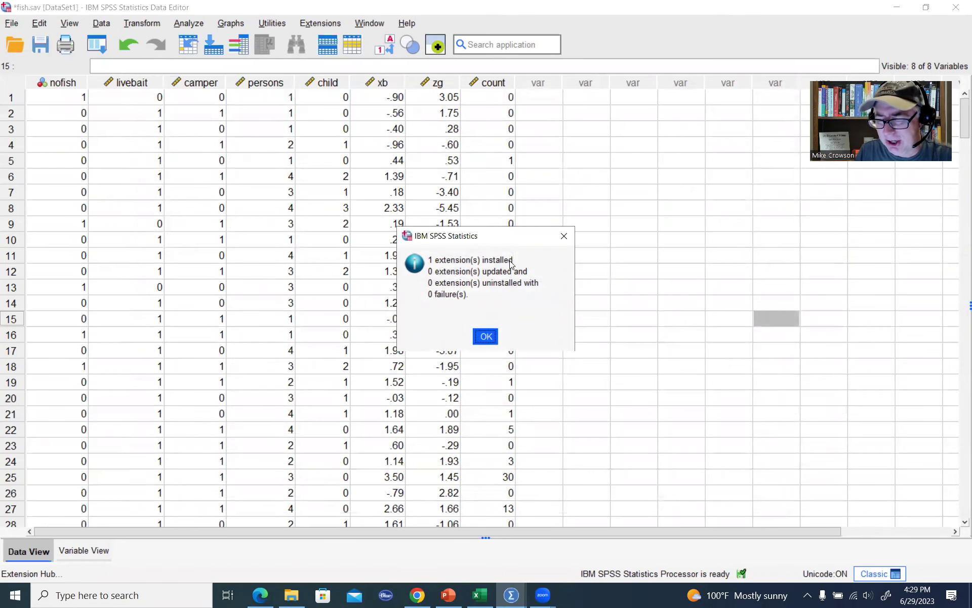
- Return to fish.sav and open Analyze > Generalized Linear Models > Zero-Inflated Count Models
click(486, 336)
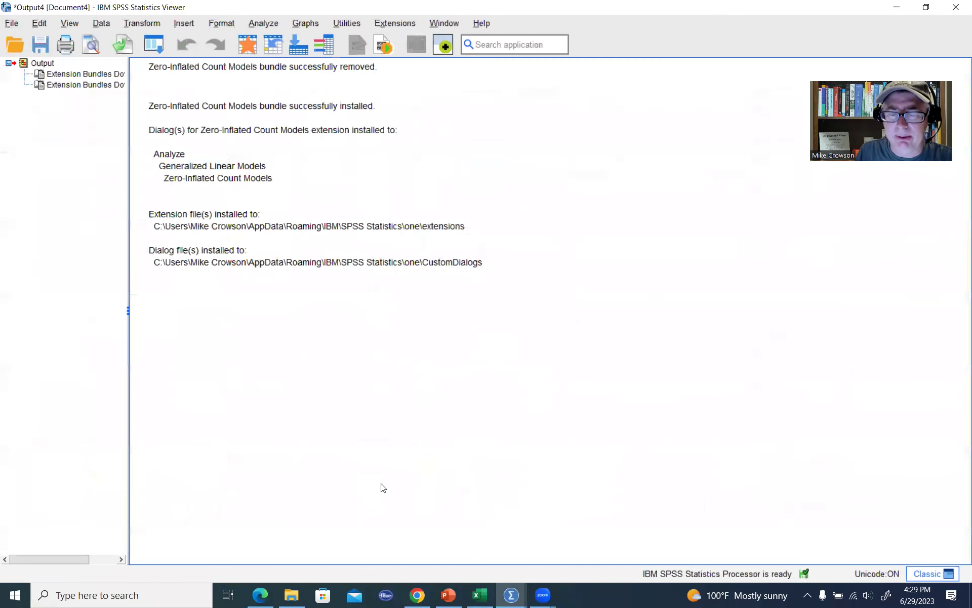
mouse_move(513, 595)
click(438, 562)
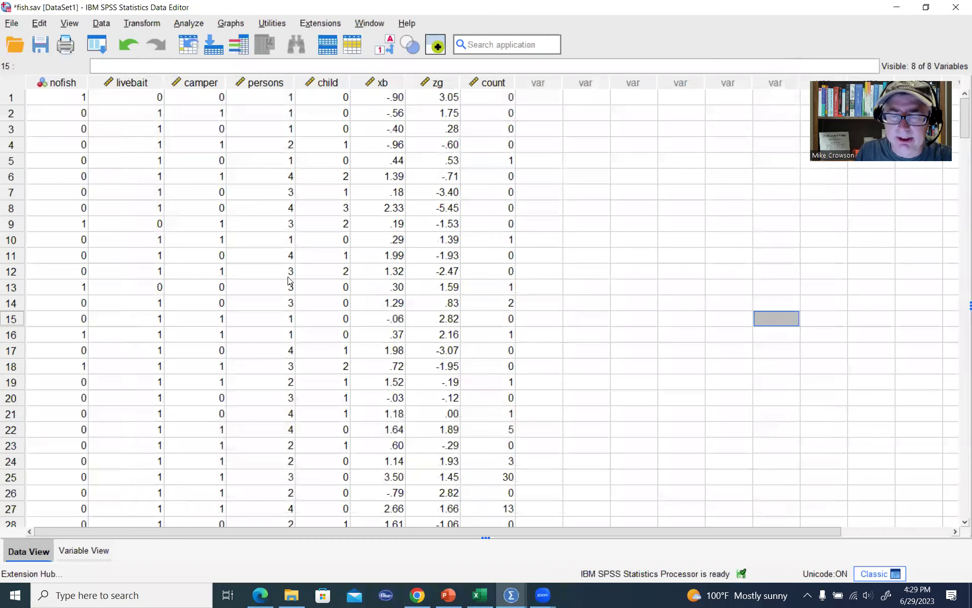
click(186, 24)
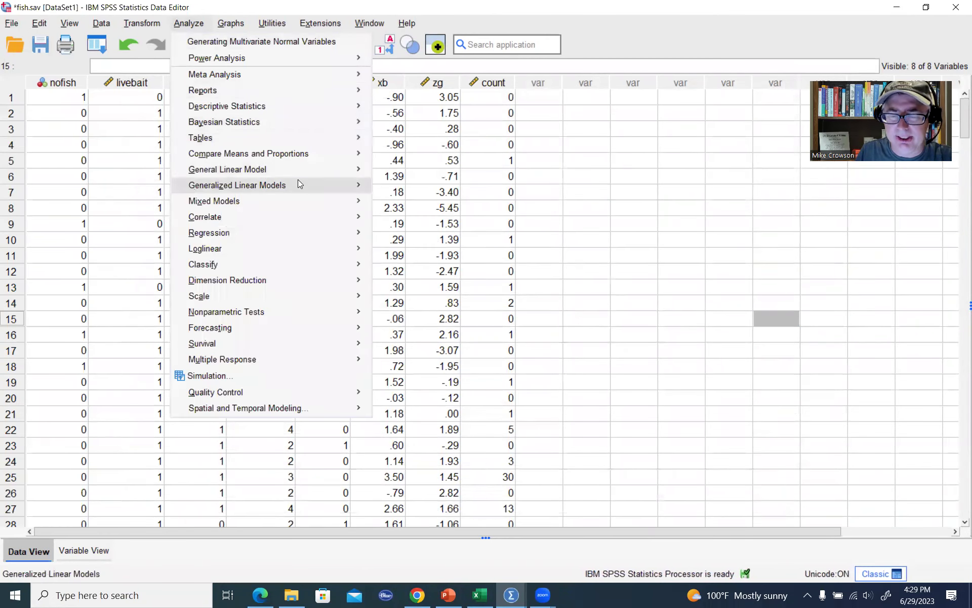
mouse_move(299, 182)
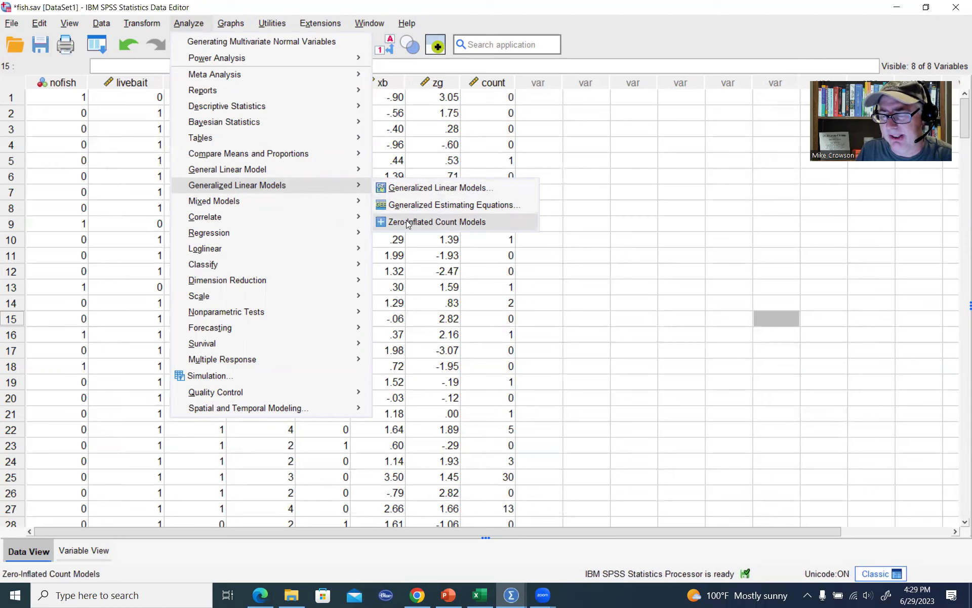
click(454, 220)
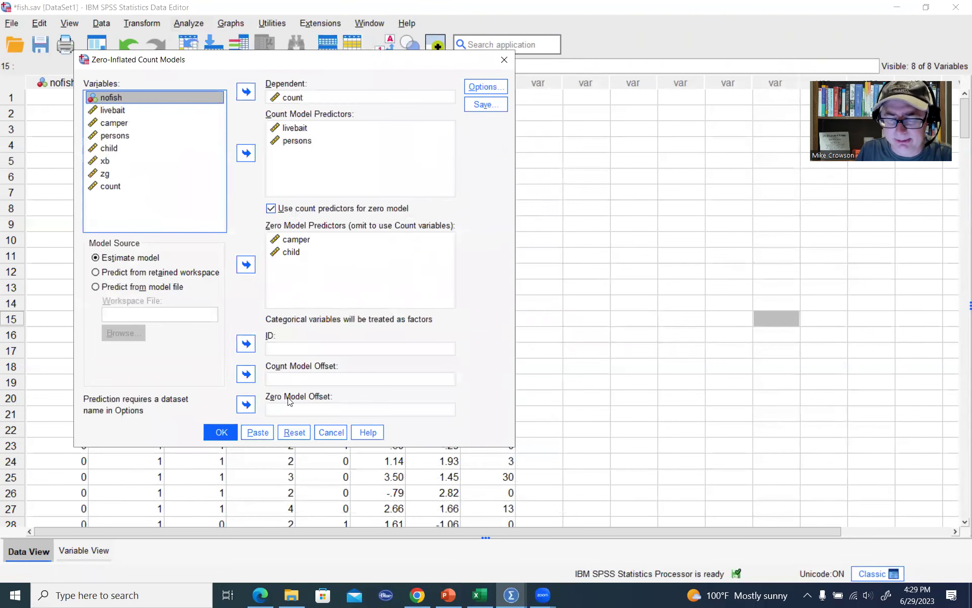
- Reset the Zero-Inflated Count Models dialog and set count as the dependent variable
click(305, 433)
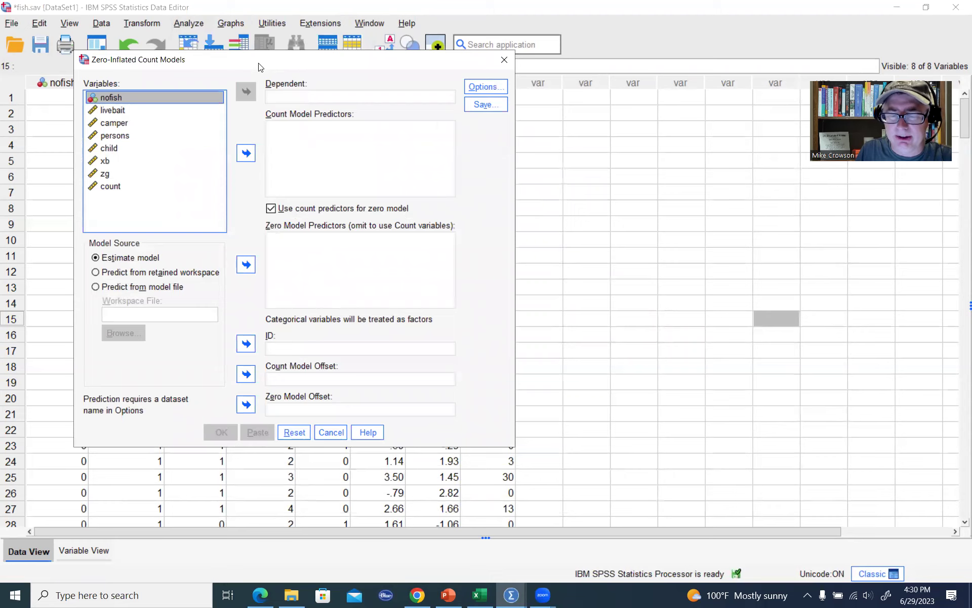
drag(258, 62, 326, 141)
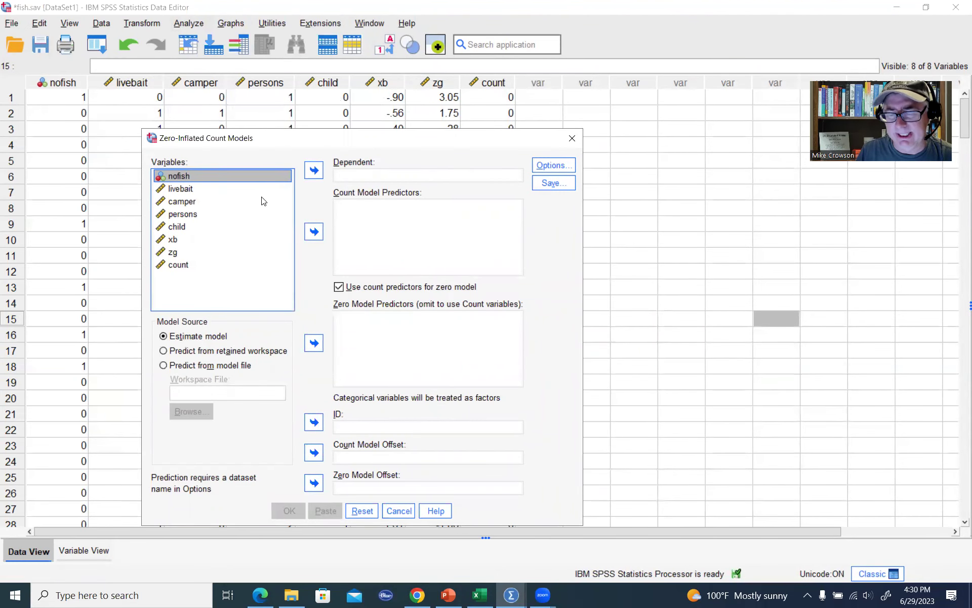
click(180, 265)
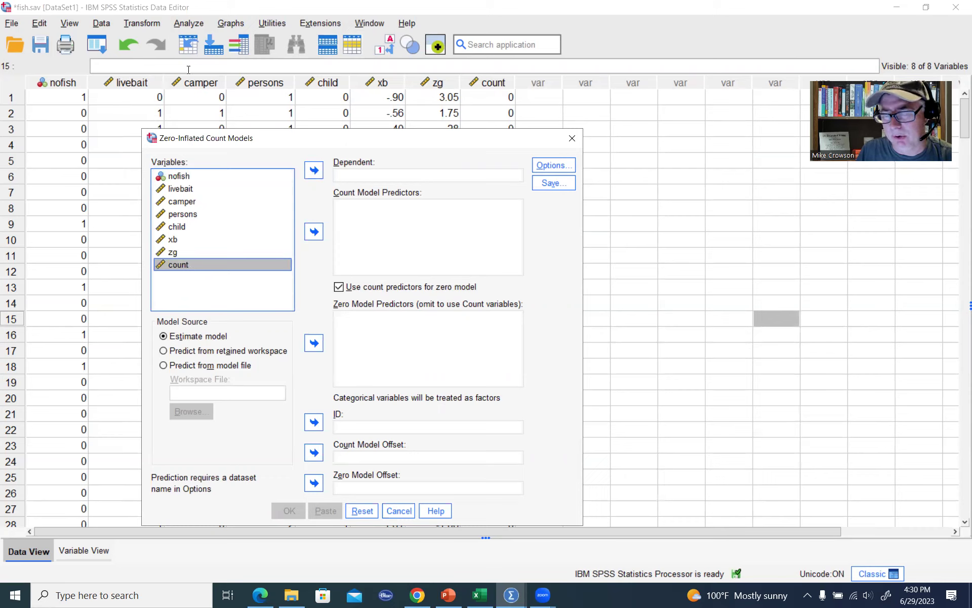
click(314, 170)
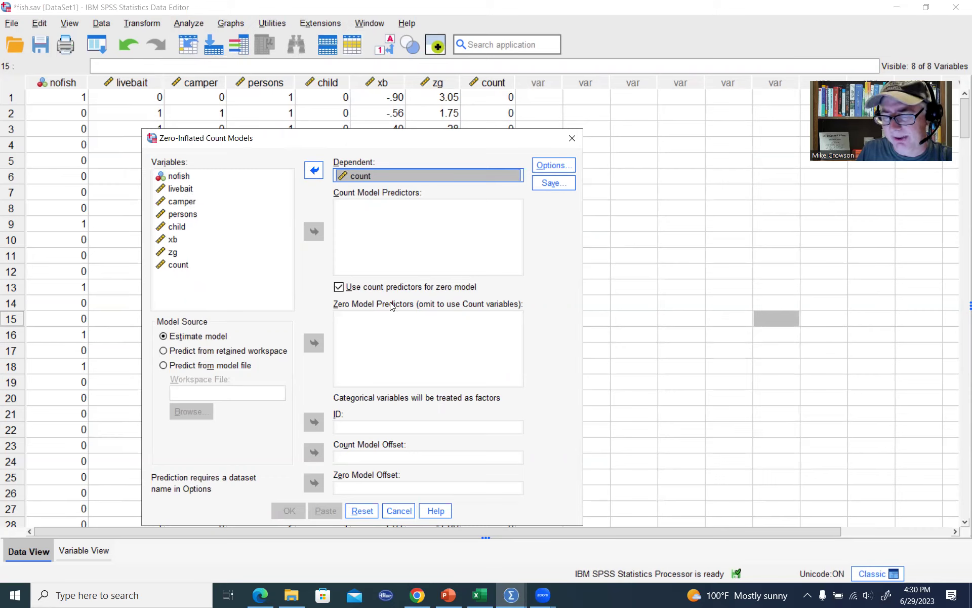
- Add livebait and persons as count-model predictors
click(178, 189)
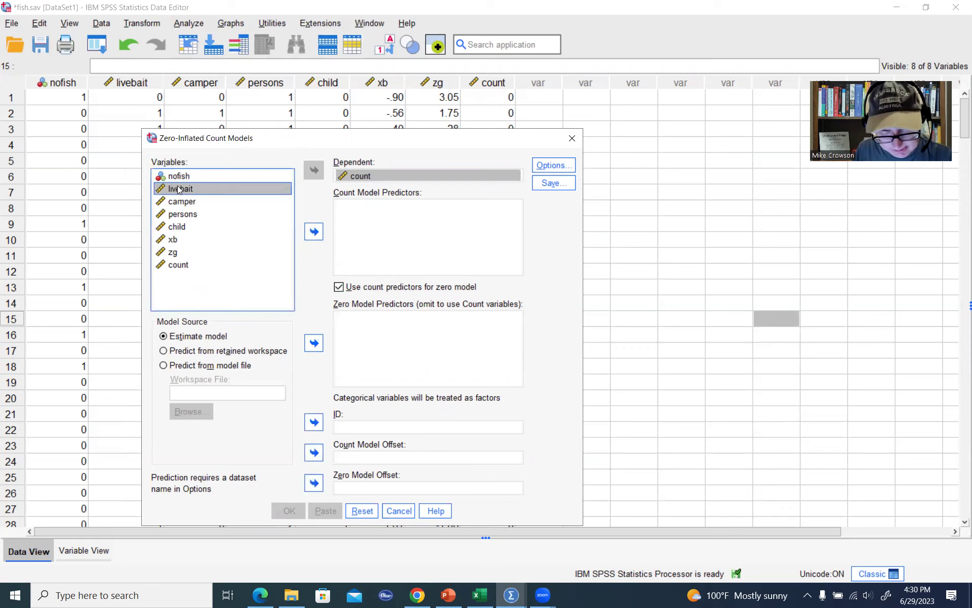
ctrl+click(184, 213)
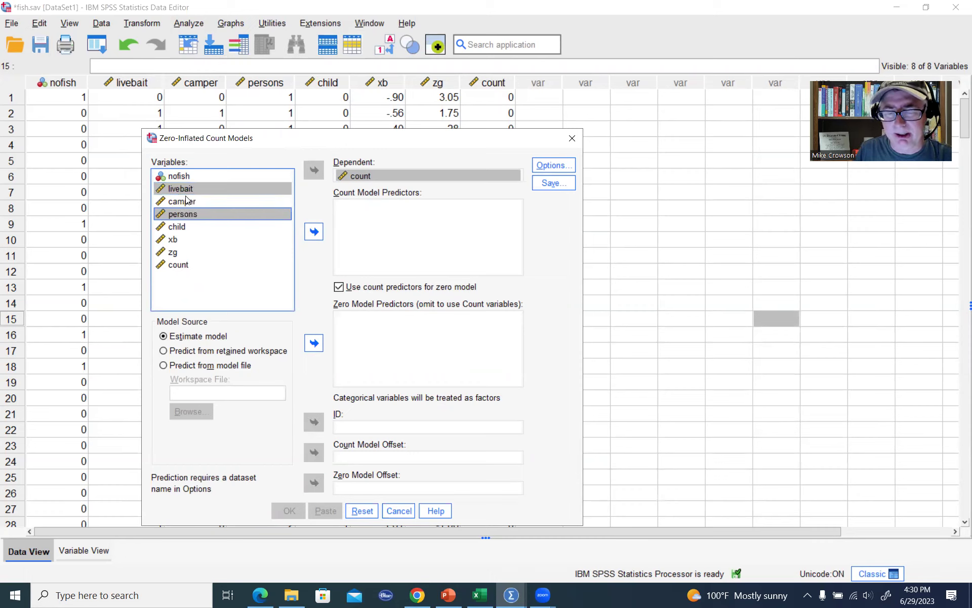
click(314, 232)
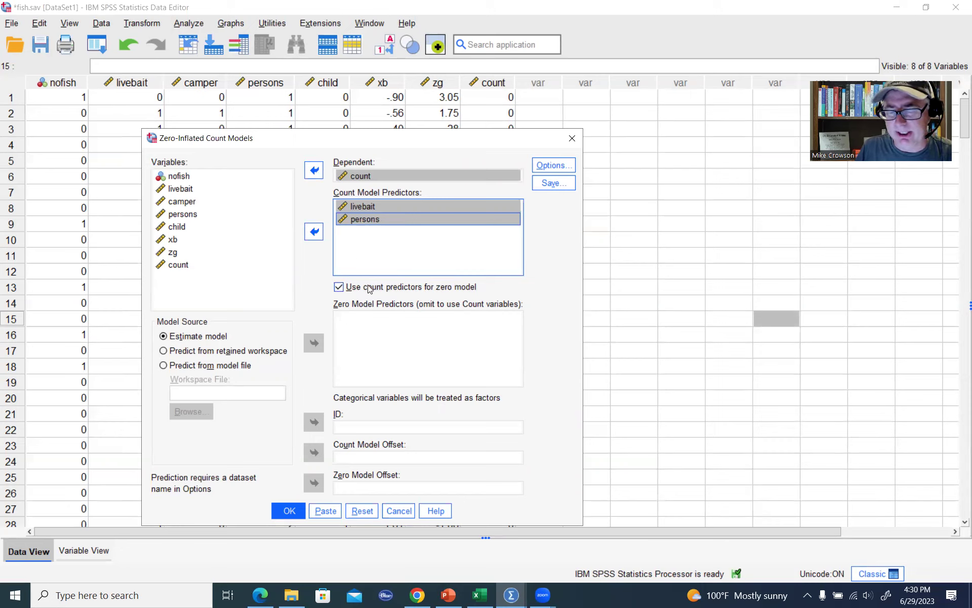
- Stop reusing count predictors and add camper and child as zero-model predictors
click(347, 287)
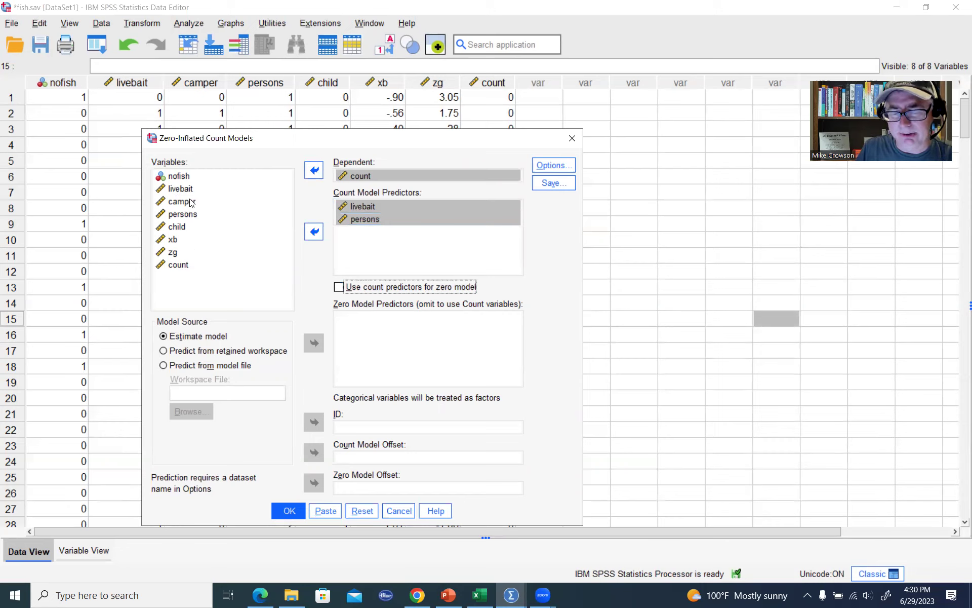
click(178, 227)
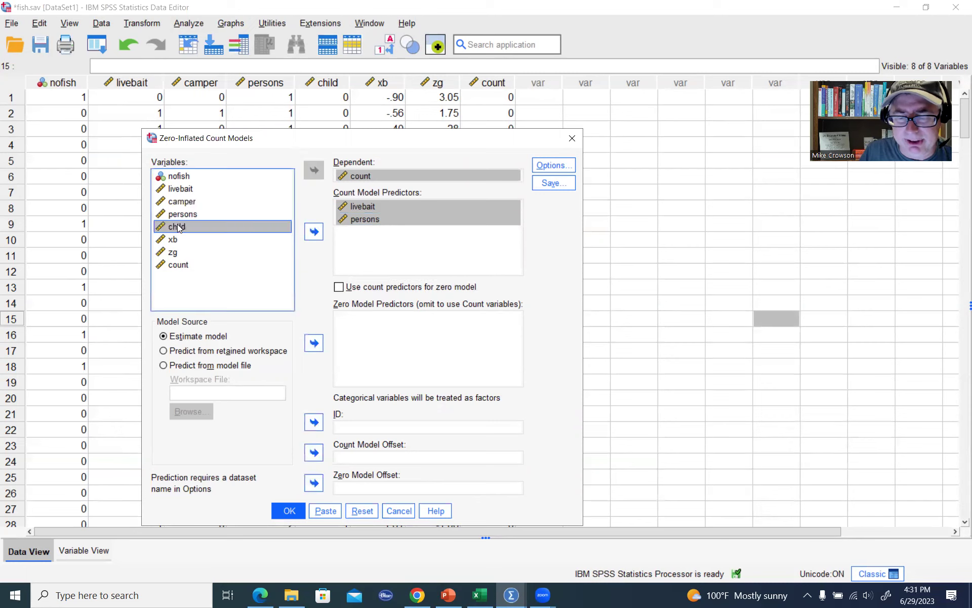
ctrl+click(198, 201)
click(314, 343)
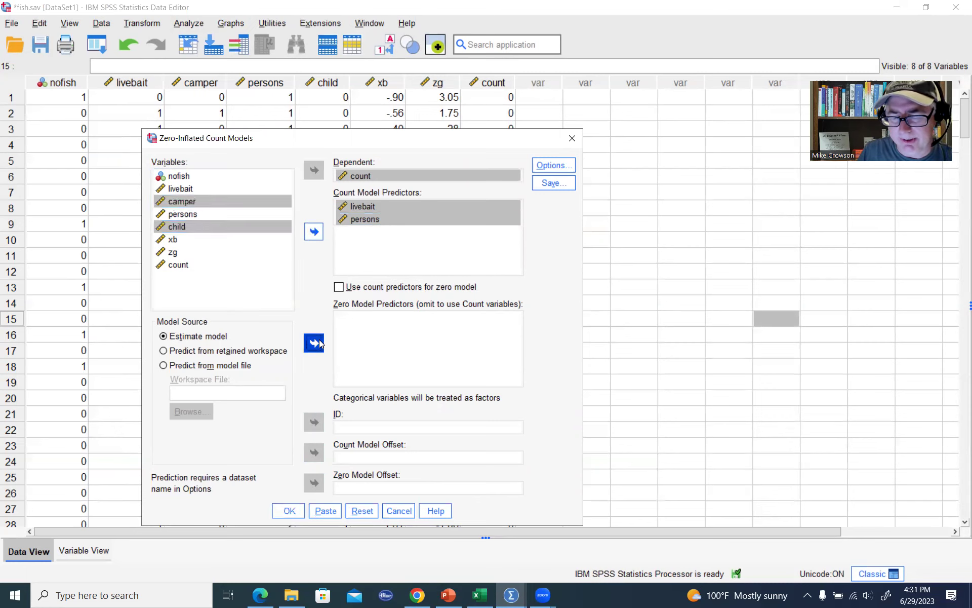
- Keep the Poisson distribution in Options and run the zero-inflated model
click(554, 165)
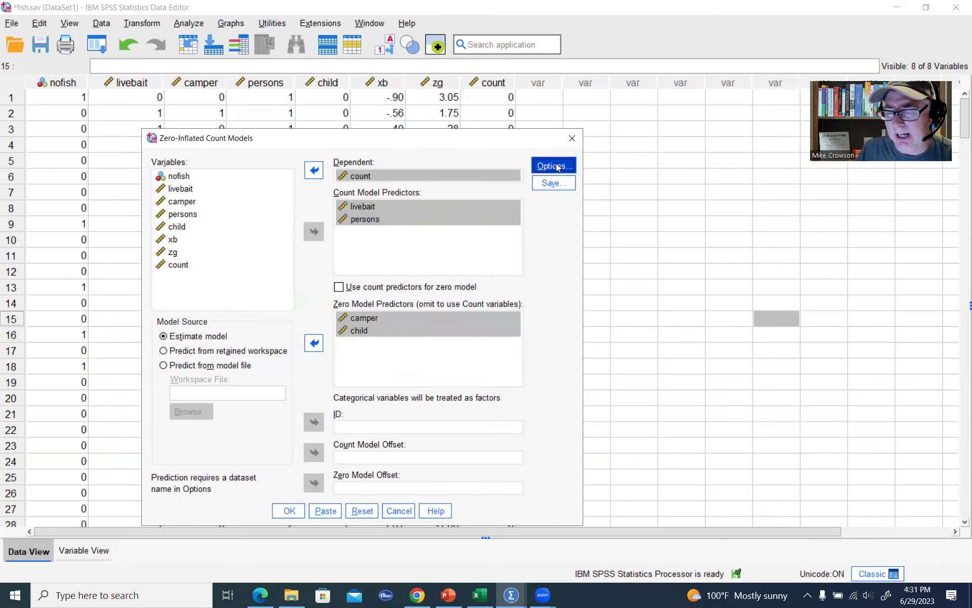
drag(610, 65, 682, 185)
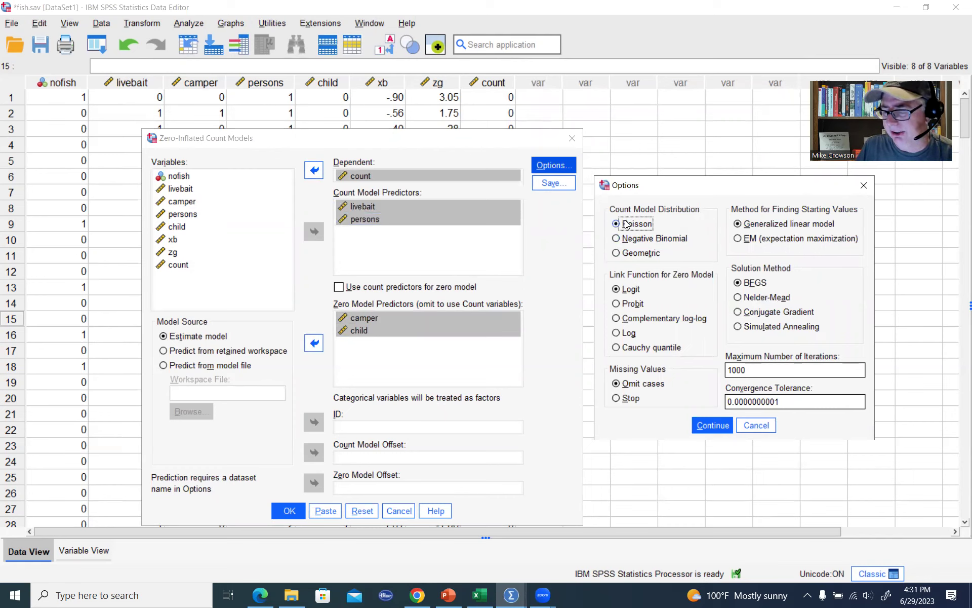
click(713, 425)
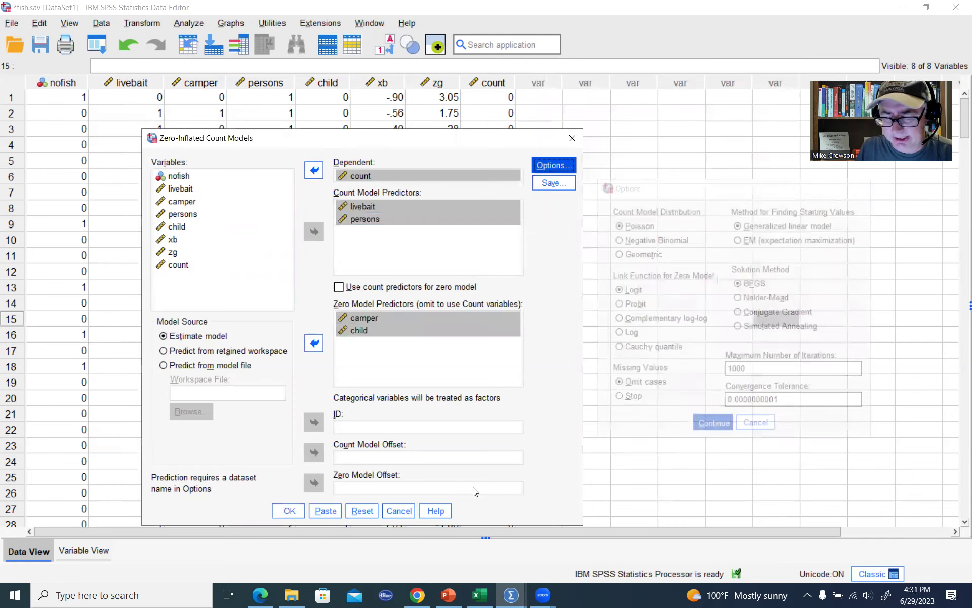
key(Return)
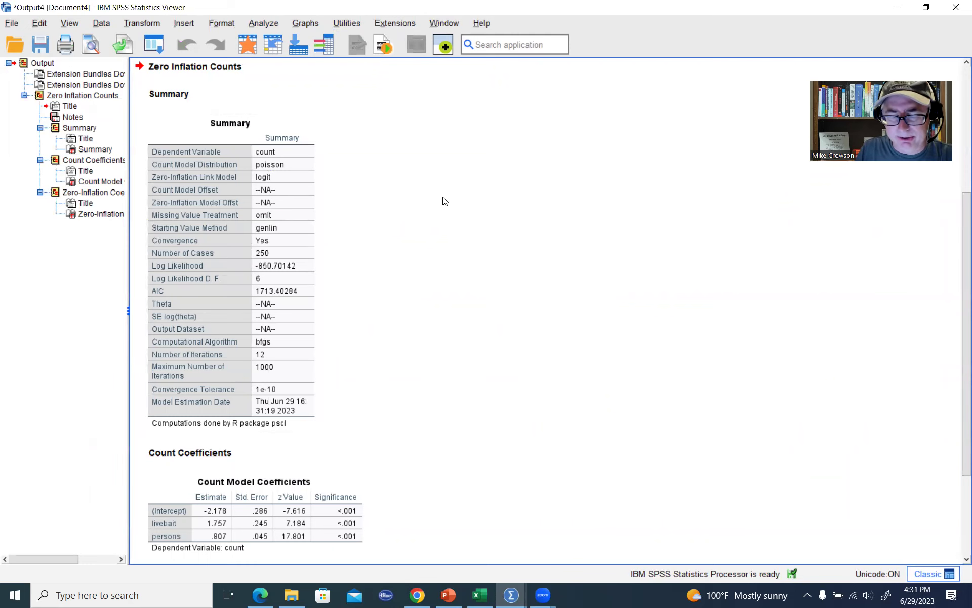
scroll(443, 201, down, 3)
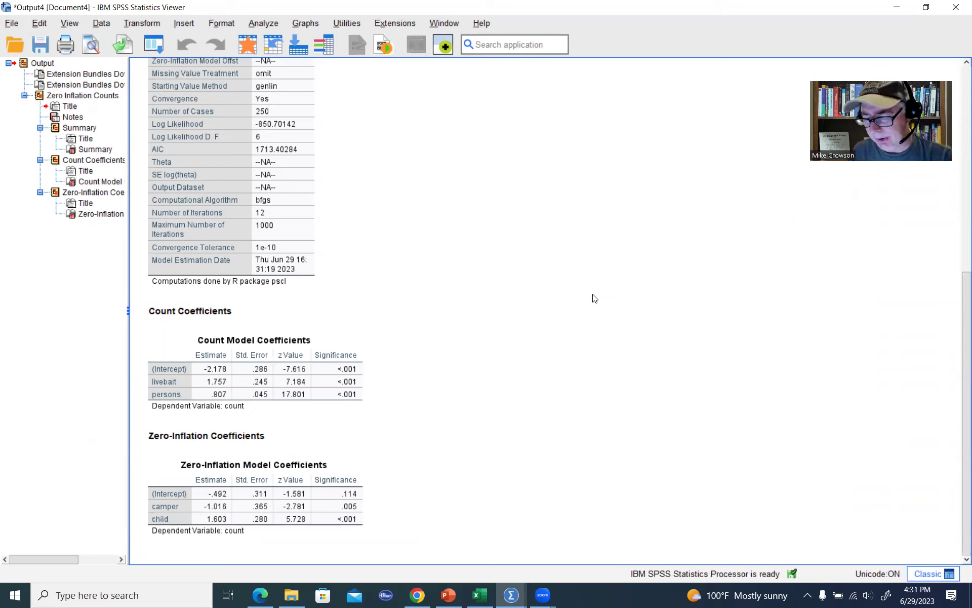
scroll(595, 298, up, 3)
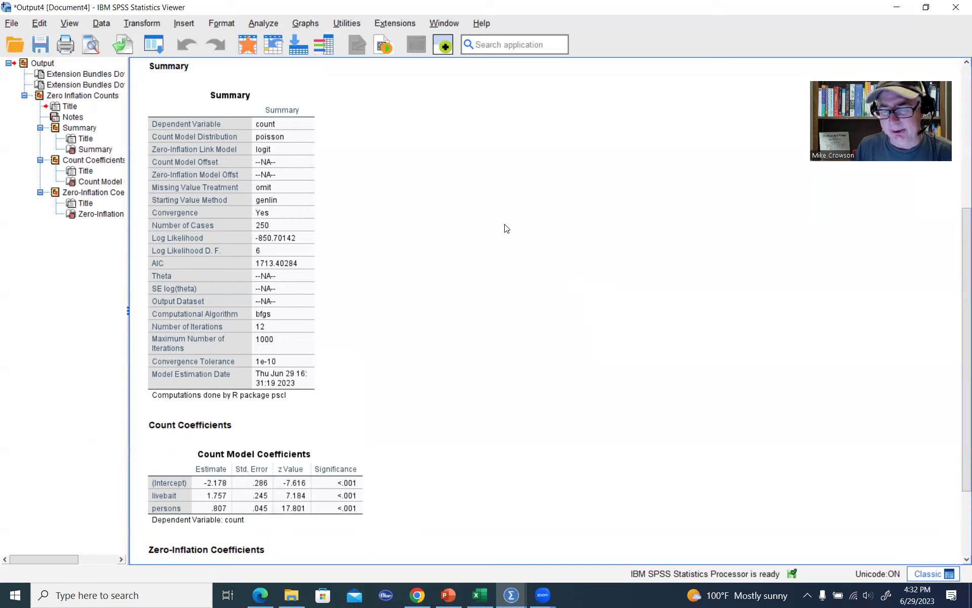
scroll(504, 228, down, 3)
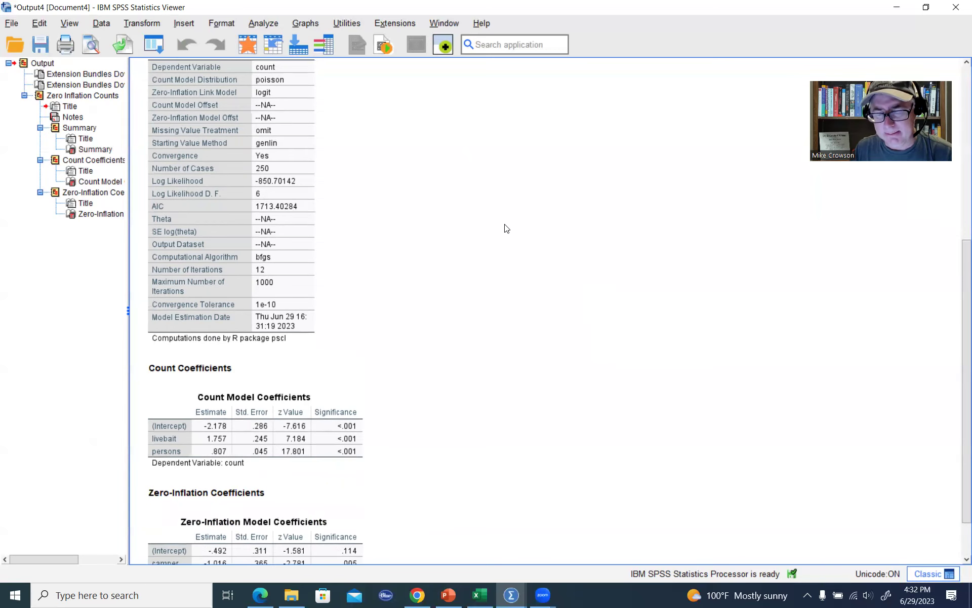
scroll(504, 228, down, 3)
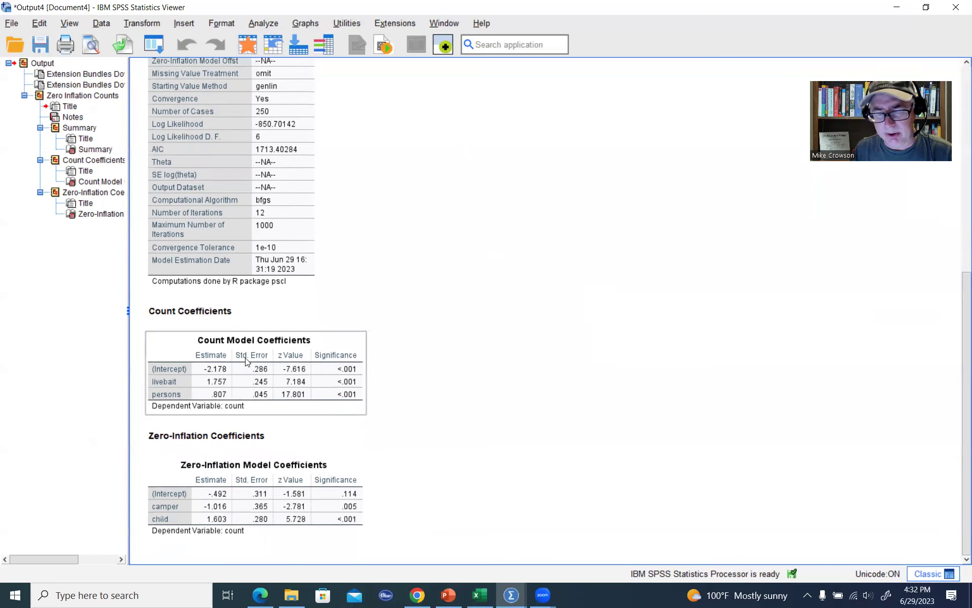